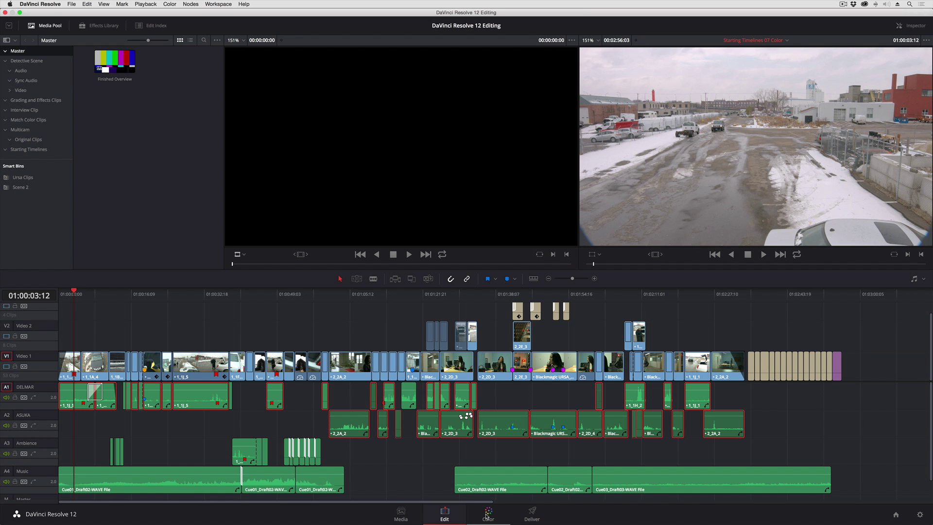
Go to the Color page and switch the node editor from Clip to the empty Timeline node graph
{"action": "left_click", "coordinate": [488, 514]}
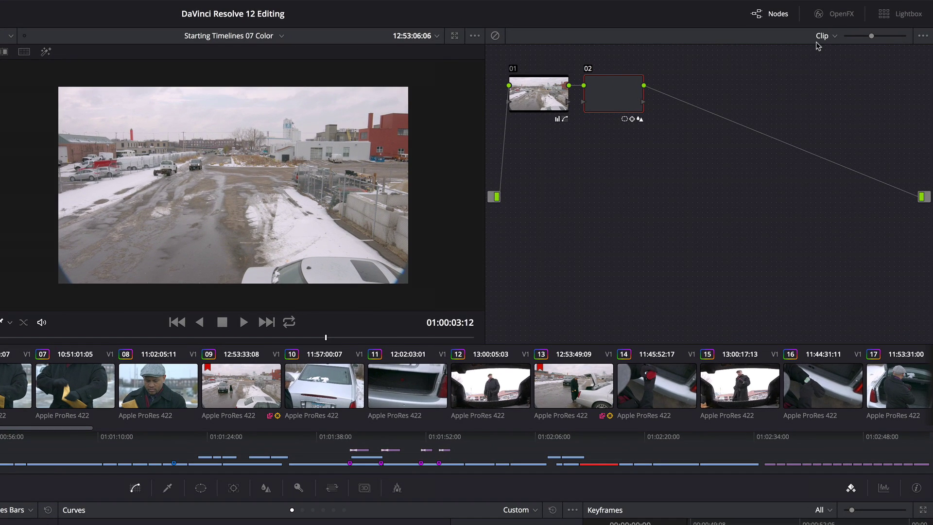
{"action": "left_click", "coordinate": [837, 38]}
{"action": "left_click", "coordinate": [846, 58]}
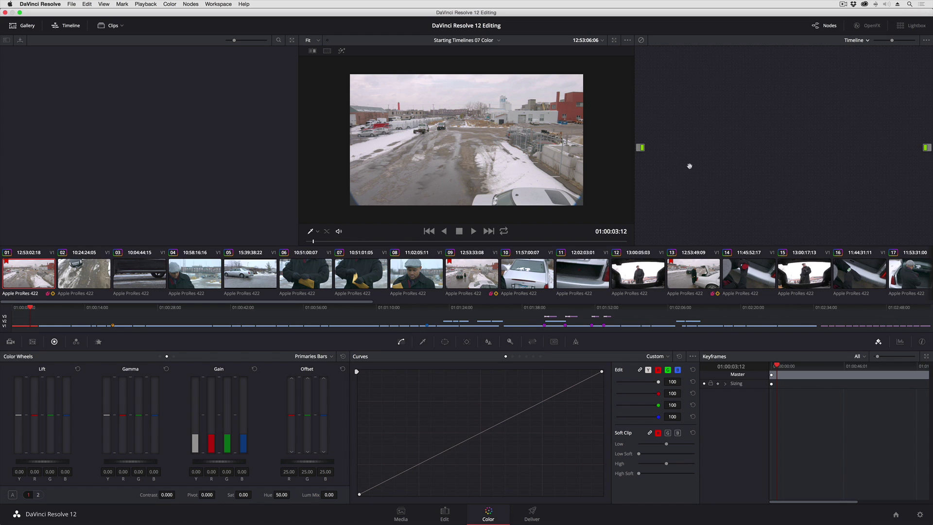
{"action": "left_click", "coordinate": [864, 43]}
{"action": "left_click", "coordinate": [858, 51]}
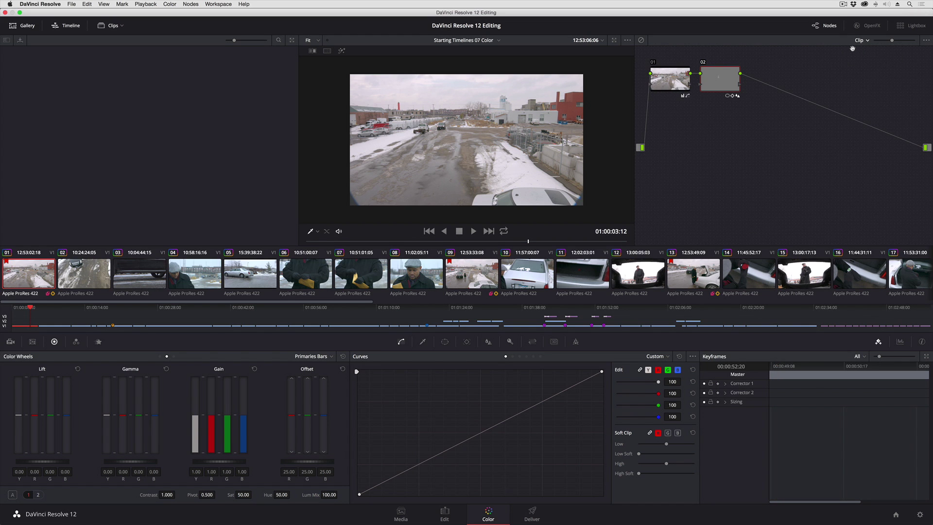
{"action": "left_click", "coordinate": [860, 42]}
{"action": "left_click", "coordinate": [865, 59]}
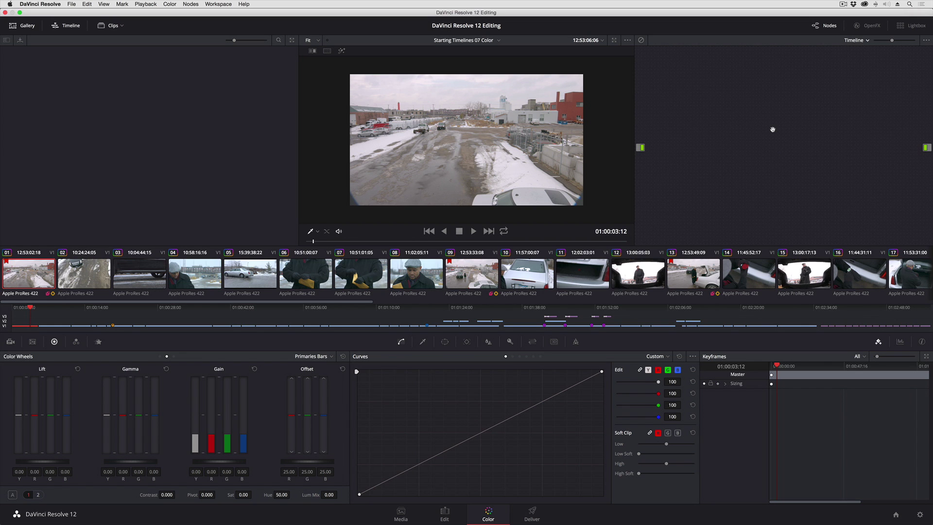
Add serial corrector node 01 to the timeline grade with Option+S, comparing against the Clip view
{"action": "key", "text": "alt+s"}
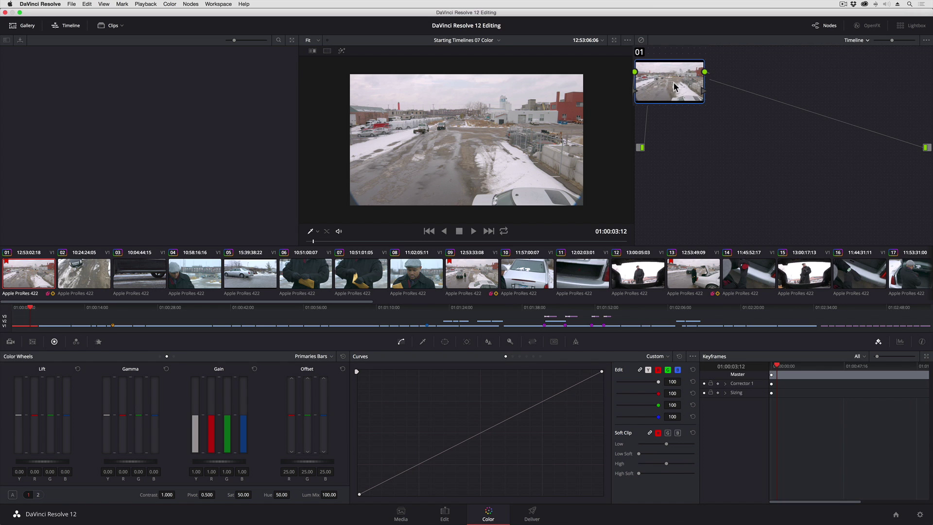
{"action": "left_click", "coordinate": [859, 40]}
{"action": "left_click", "coordinate": [852, 52]}
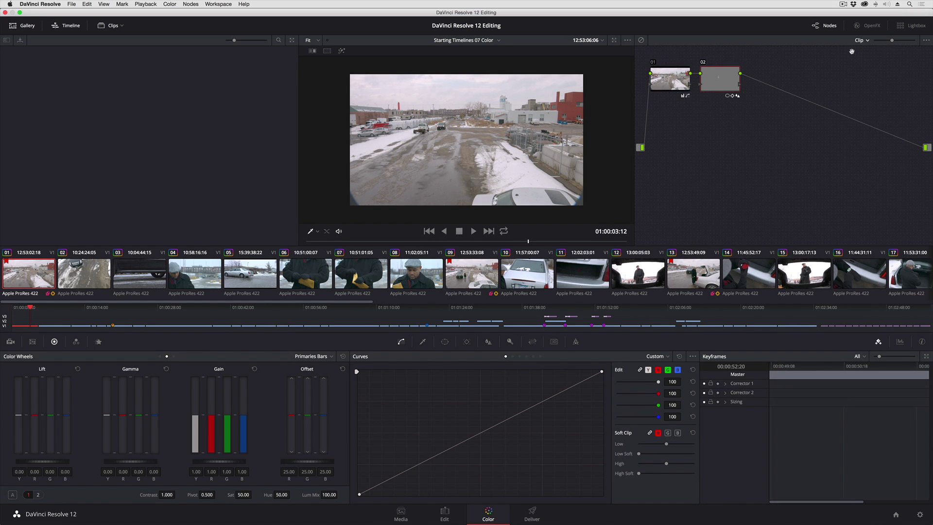
{"action": "left_click", "coordinate": [859, 40]}
{"action": "left_click", "coordinate": [867, 59]}
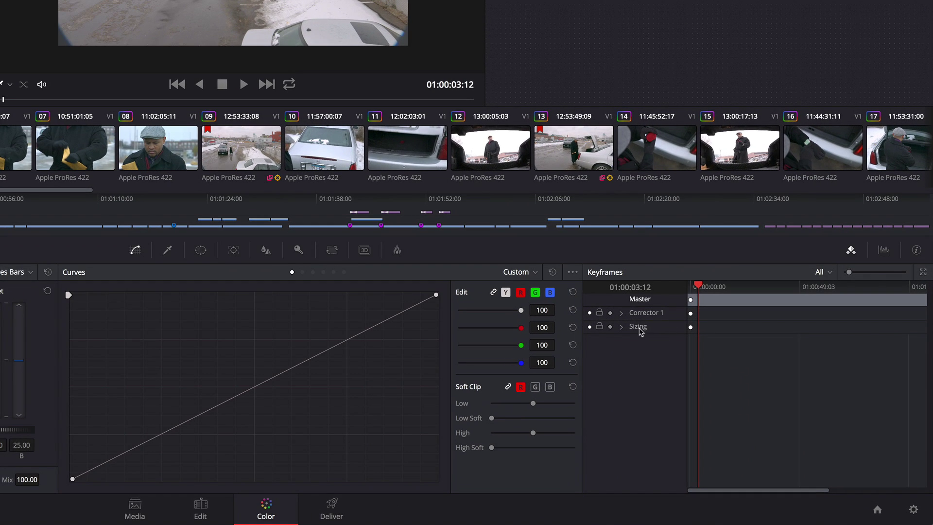
Add EDL Marks on Tracks keyframes at every edit point, then scrub through to check them
{"action": "right_click", "coordinate": [725, 328]}
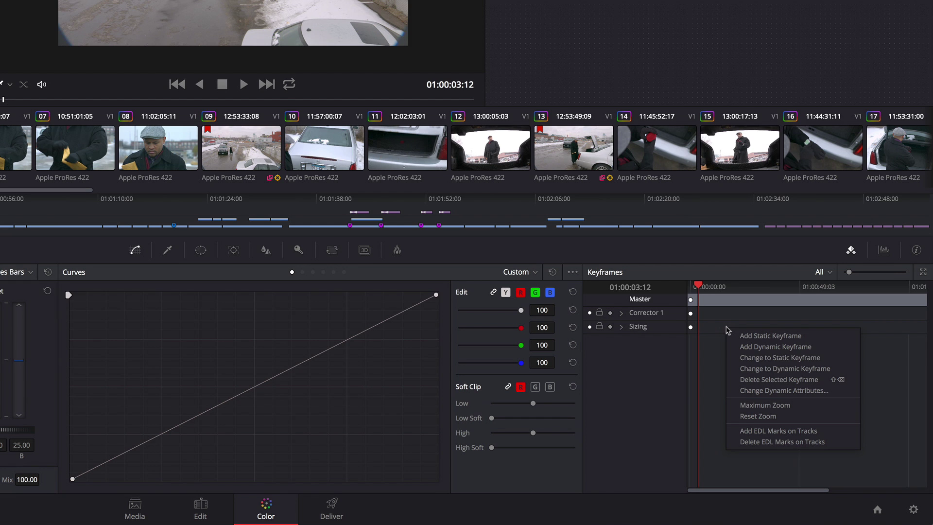
{"action": "left_click", "coordinate": [788, 431]}
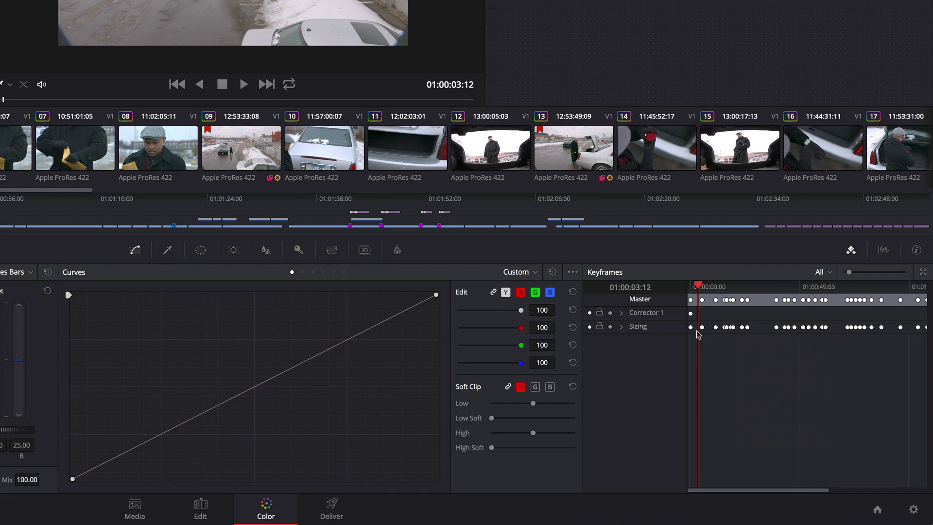
{"action": "left_click", "coordinate": [695, 288]}
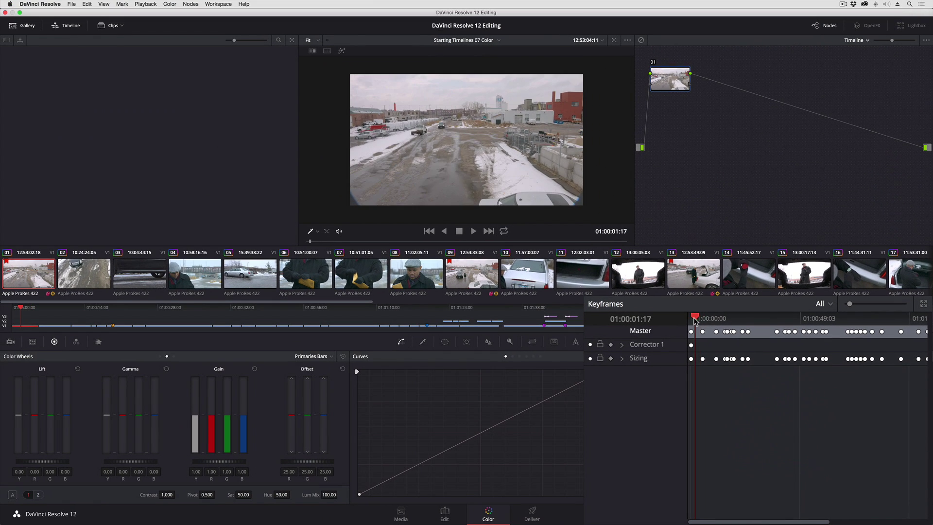
{"action": "mouse_move", "coordinate": [695, 320]}
{"action": "left_mouse_down"}
{"action": "mouse_move", "coordinate": [763, 317]}
{"action": "mouse_move", "coordinate": [698, 318]}
{"action": "left_mouse_up"}
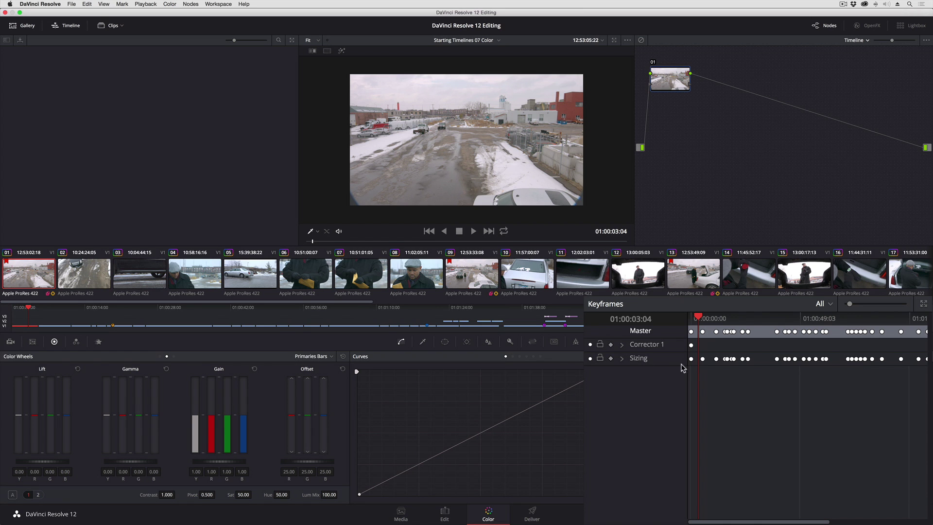
{"action": "right_click", "coordinate": [705, 359]}
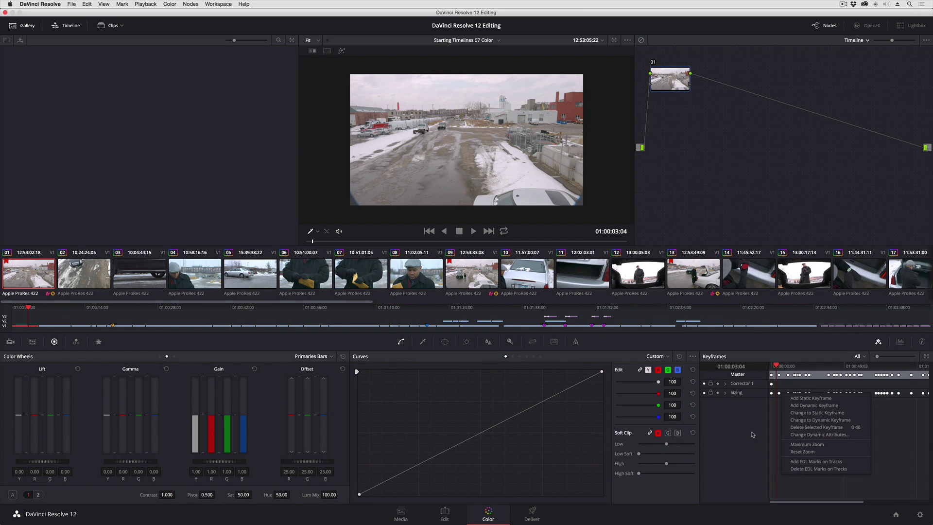
{"action": "left_click", "coordinate": [752, 434]}
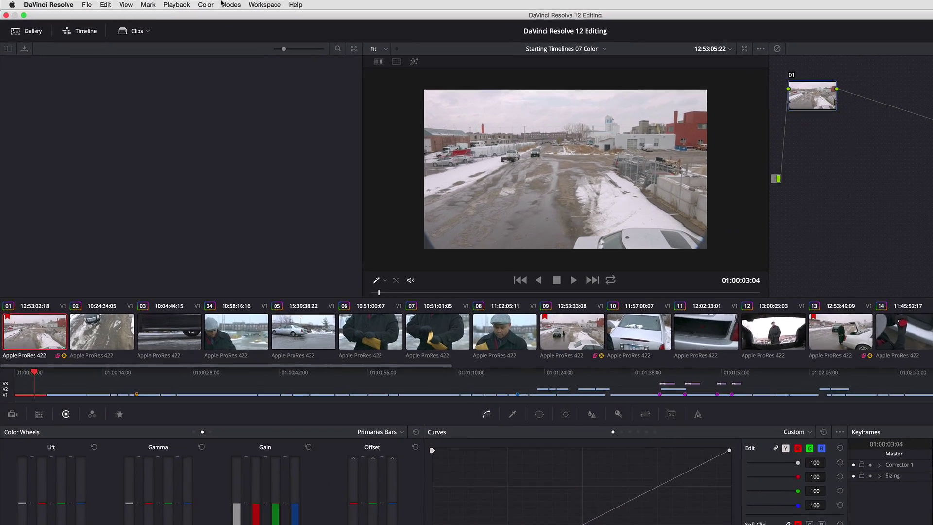
Apply Color > Output Blanking > 2.40 to letterbox the current clip
{"action": "left_click", "coordinate": [170, 4]}
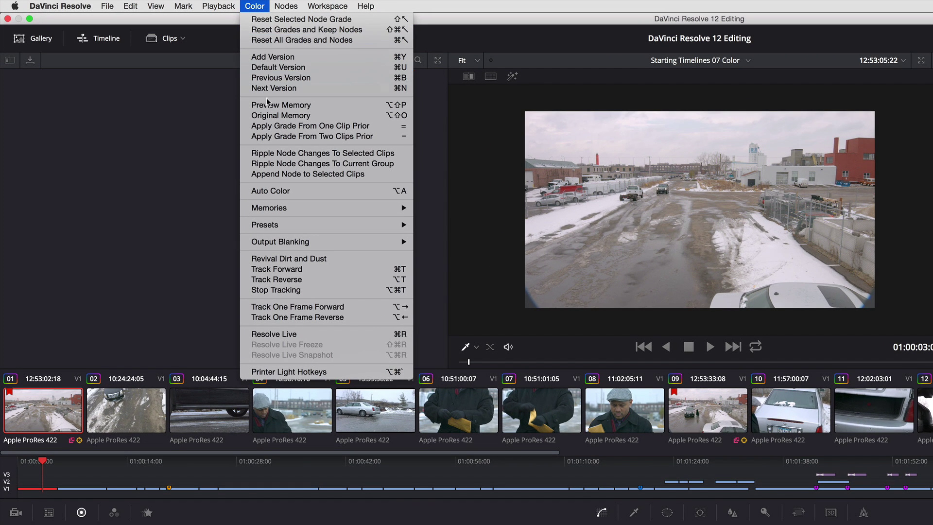
{"action": "mouse_move", "coordinate": [278, 242]}
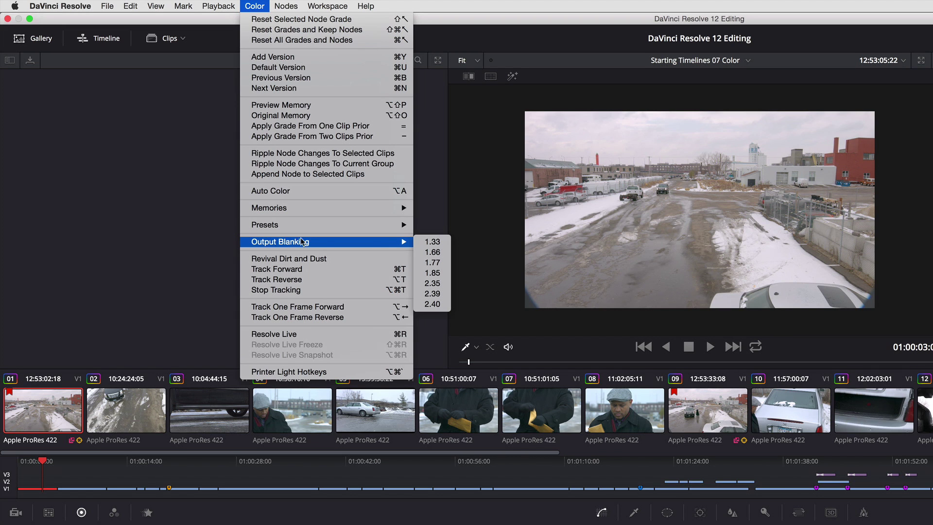
{"action": "left_click", "coordinate": [432, 304]}
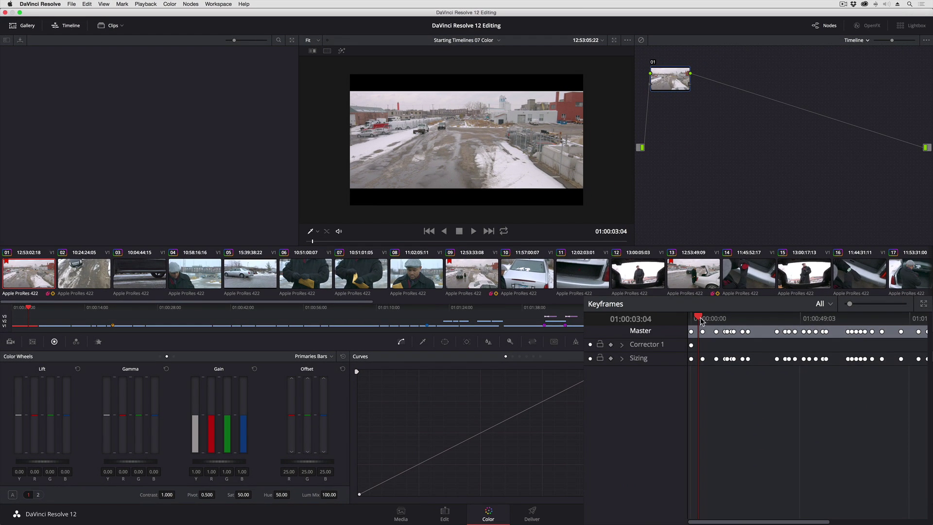
Move the playhead through clip 02 onto clip 03 at 01:00:13:08
{"action": "left_click_drag", "start_coordinate": [700, 318], "coordinate": [709, 318]}
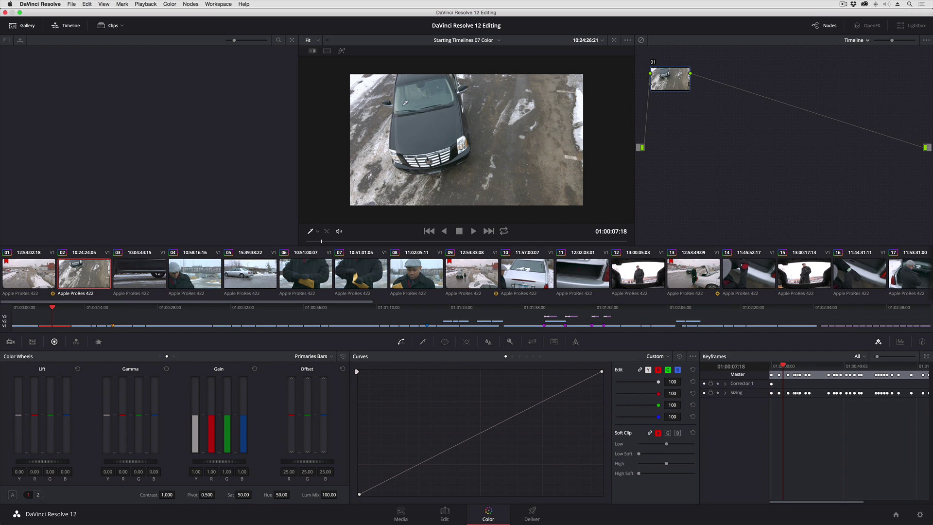
{"action": "scroll", "coordinate": [524, 183], "scroll_direction": "up", "scroll_amount": 3}
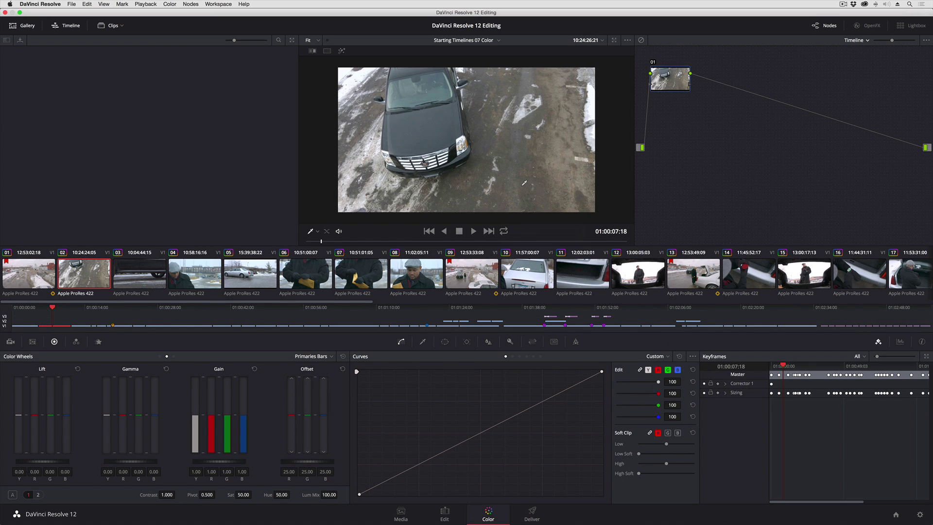
{"action": "scroll", "coordinate": [524, 183], "scroll_direction": "down", "scroll_amount": 2}
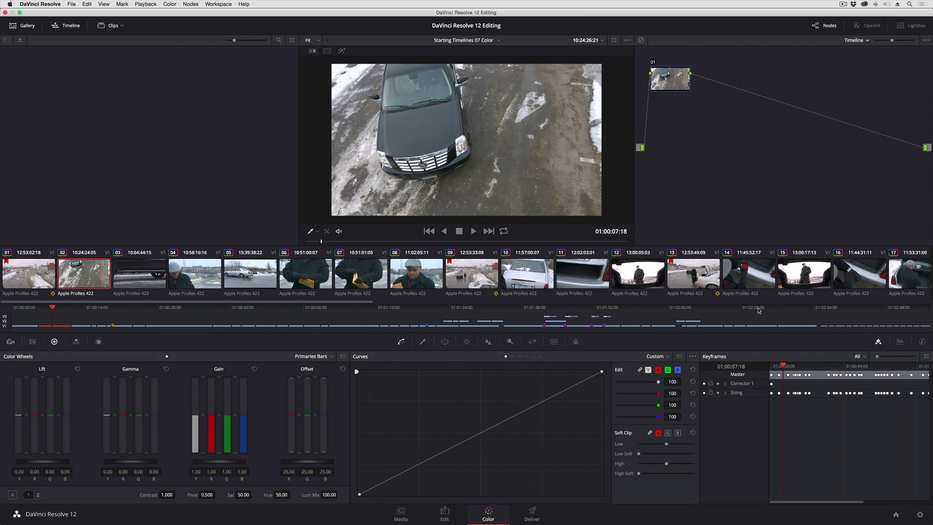
{"action": "left_click", "coordinate": [791, 366]}
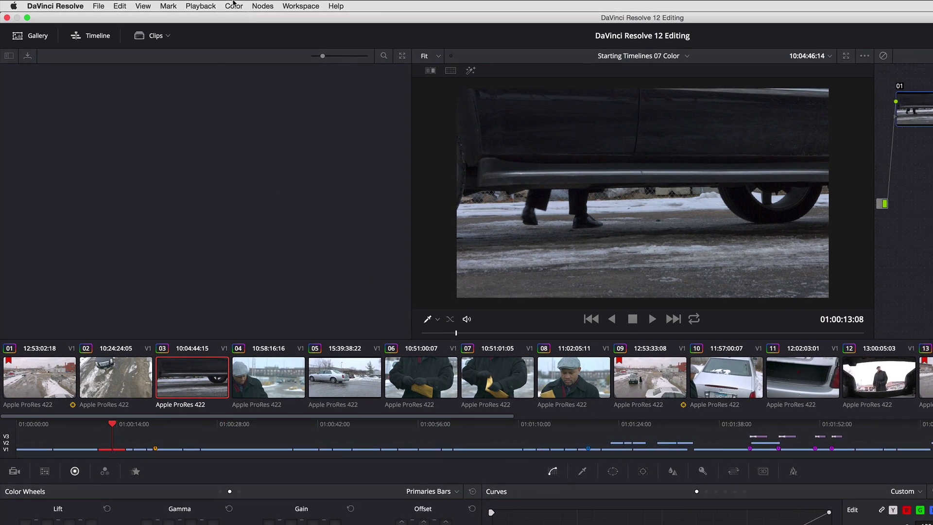
Letterbox clip 03 with 2.40 output blanking
{"action": "left_click", "coordinate": [170, 4]}
{"action": "mouse_move", "coordinate": [301, 241]}
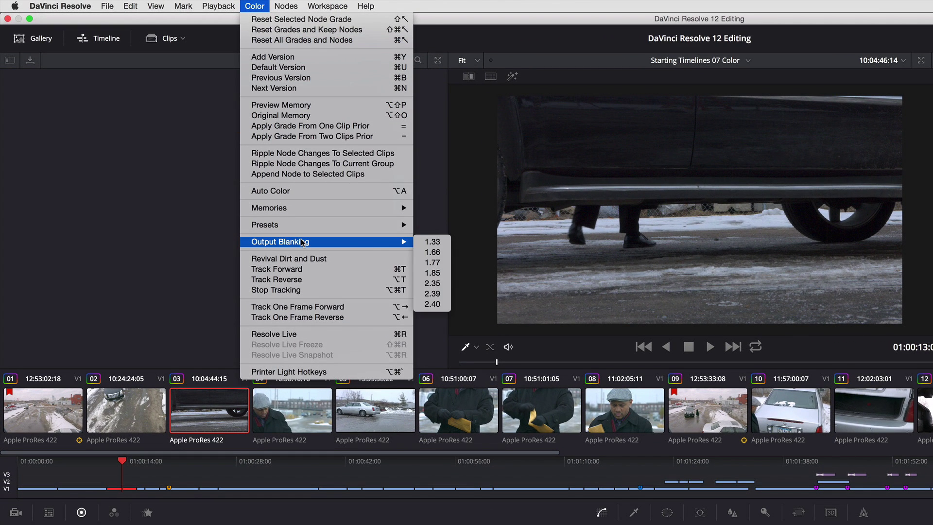
{"action": "left_click", "coordinate": [425, 304]}
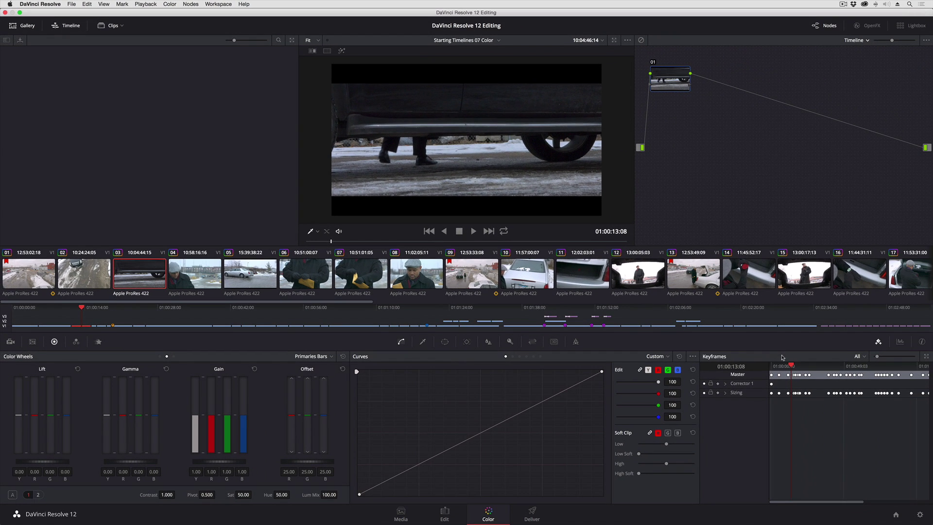
Move into clip 04 and pillarbox it with 1.33 output blanking
{"action": "left_click_drag", "start_coordinate": [791, 365], "coordinate": [796, 368]}
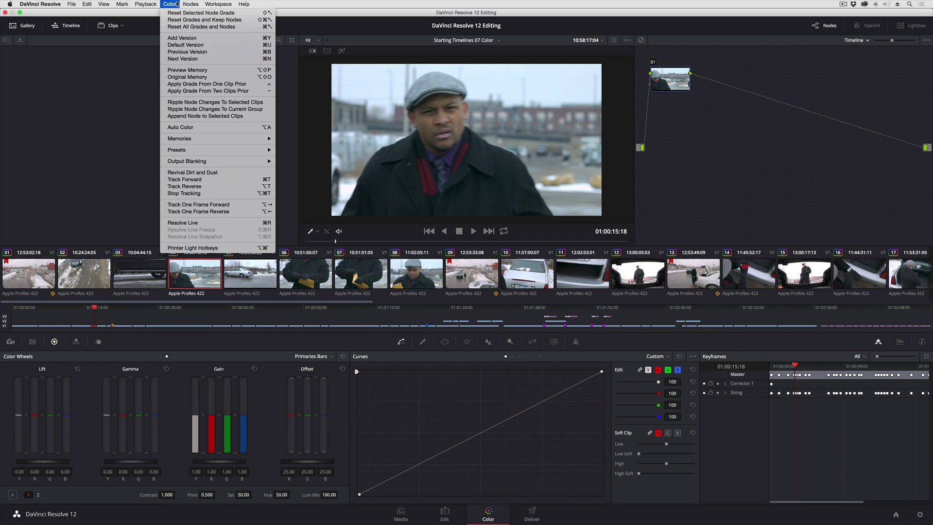
{"action": "mouse_move", "coordinate": [206, 162]}
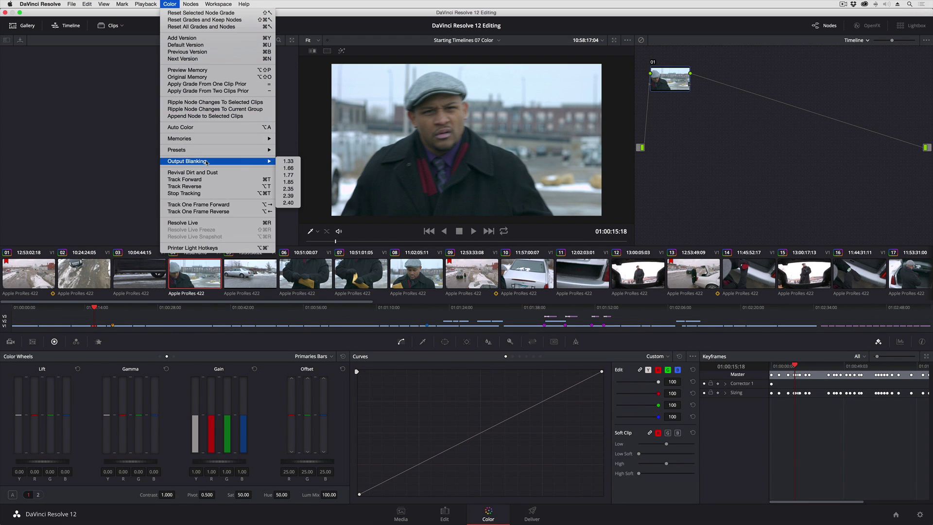
{"action": "left_click", "coordinate": [287, 162]}
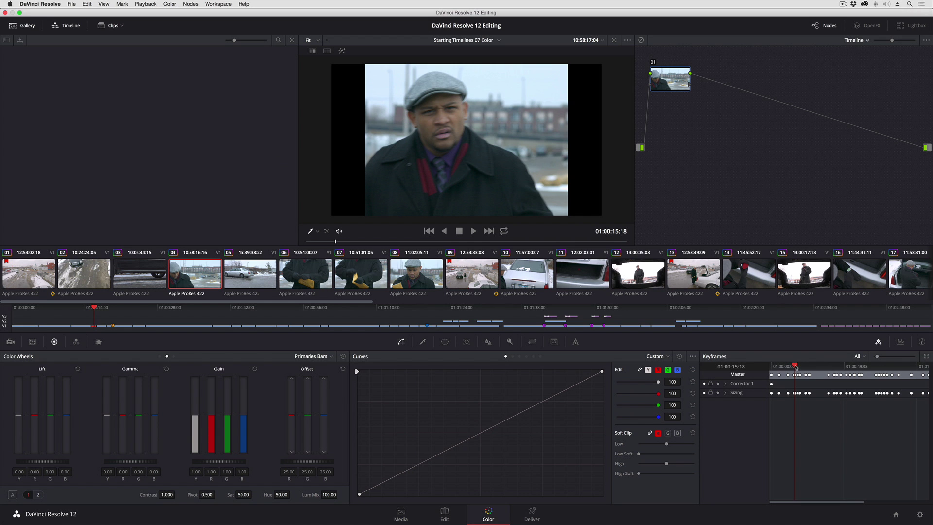
Zoom the keyframe timeline, park on clip 06's first frame, and show Sizing values (Left 160, Right 1120)
{"action": "mouse_move", "coordinate": [795, 367]}
{"action": "left_mouse_down"}
{"action": "mouse_move", "coordinate": [775, 367]}
{"action": "mouse_move", "coordinate": [798, 363]}
{"action": "left_mouse_up"}
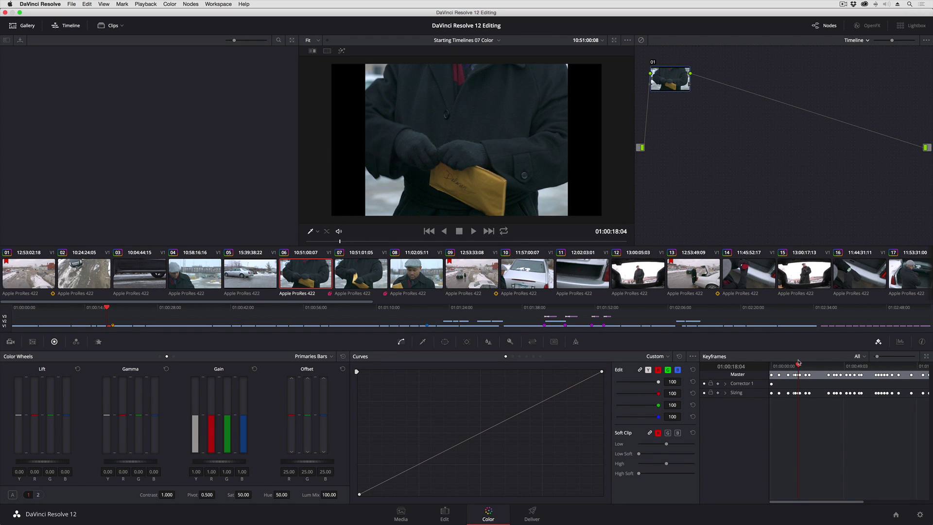
{"action": "left_click_drag", "start_coordinate": [878, 358], "coordinate": [896, 358]}
{"action": "left_click_drag", "start_coordinate": [798, 366], "coordinate": [795, 366]}
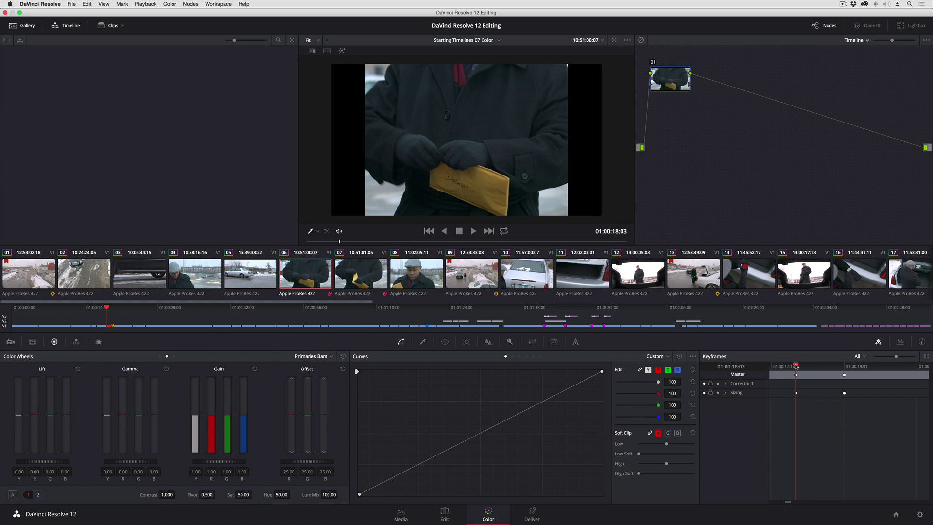
{"action": "left_click", "coordinate": [533, 343]}
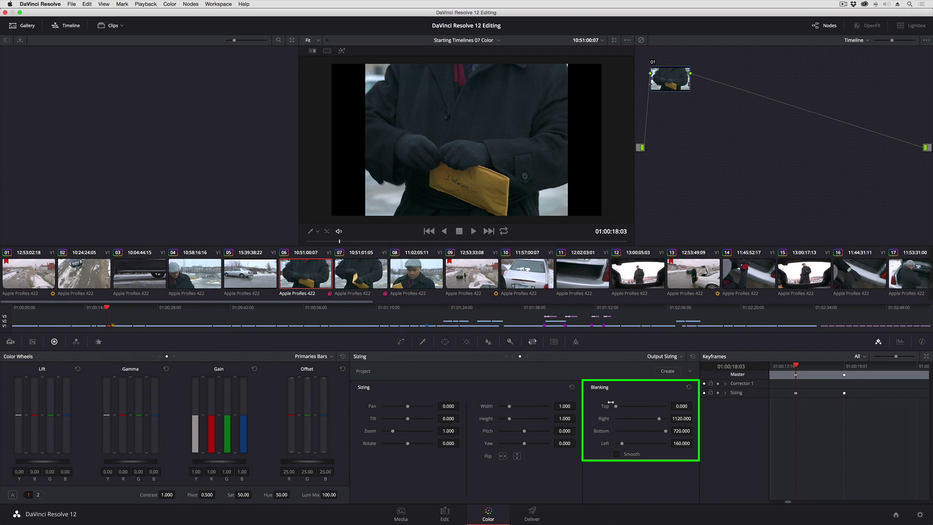
Compare blanking across the cut, then add a static Sizing keyframe at 01:00:18:09
{"action": "left_click", "coordinate": [794, 366]}
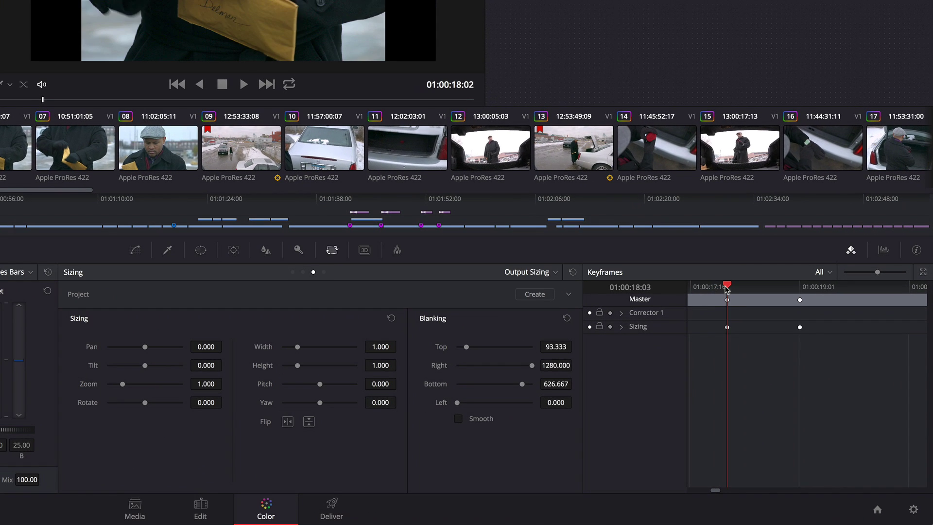
{"action": "left_click", "coordinate": [799, 368]}
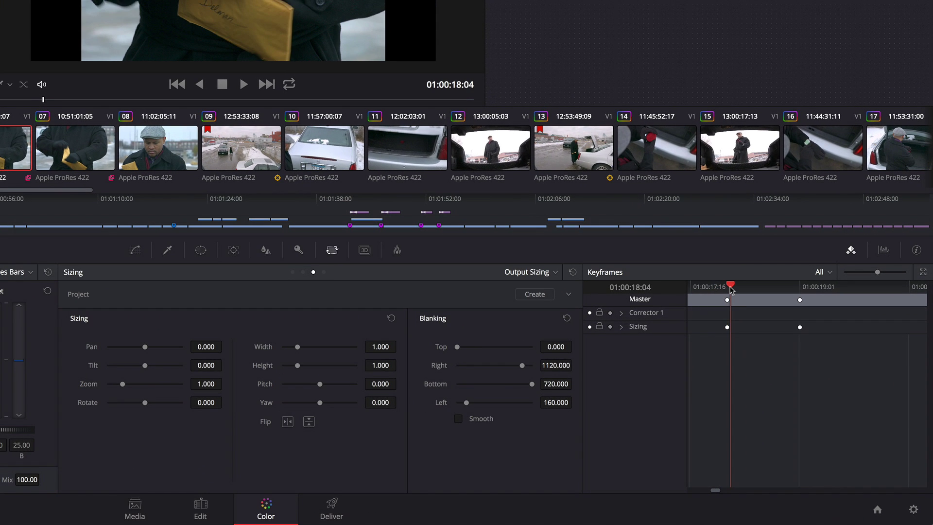
{"action": "mouse_move", "coordinate": [732, 290]}
{"action": "left_mouse_down"}
{"action": "mouse_move", "coordinate": [714, 290]}
{"action": "mouse_move", "coordinate": [747, 295]}
{"action": "left_mouse_up"}
{"action": "right_click", "coordinate": [760, 327]}
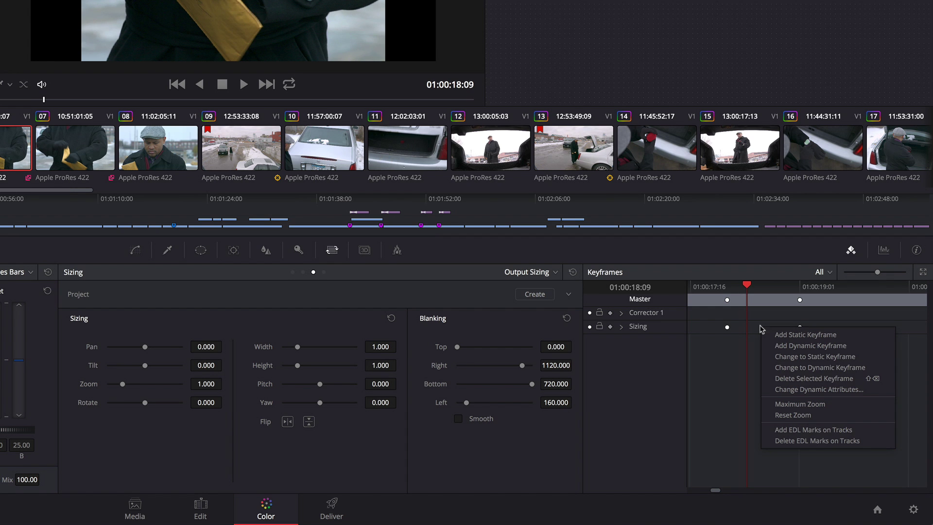
{"action": "left_click", "coordinate": [771, 334]}
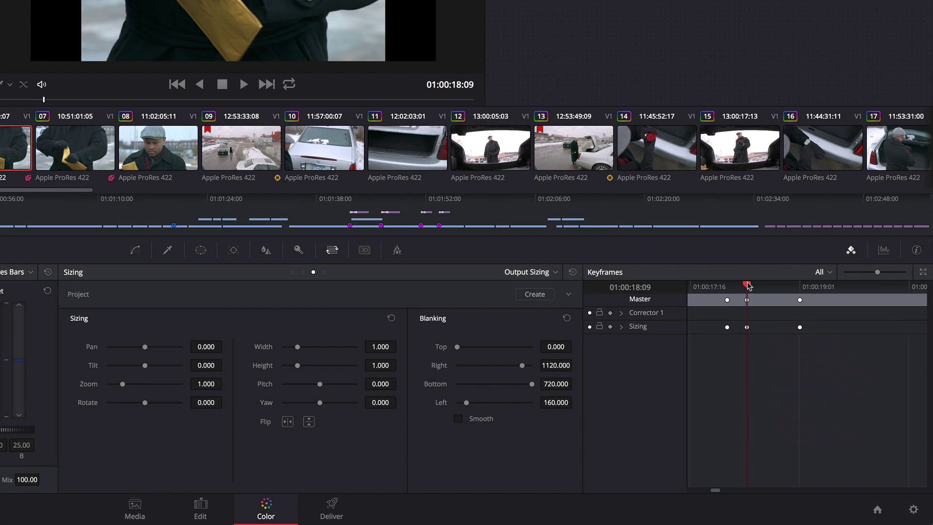
Change both the cut keyframe and the 18:09 Sizing keyframe to dynamic keyframes
{"action": "left_click_drag", "start_coordinate": [748, 286], "coordinate": [727, 287]}
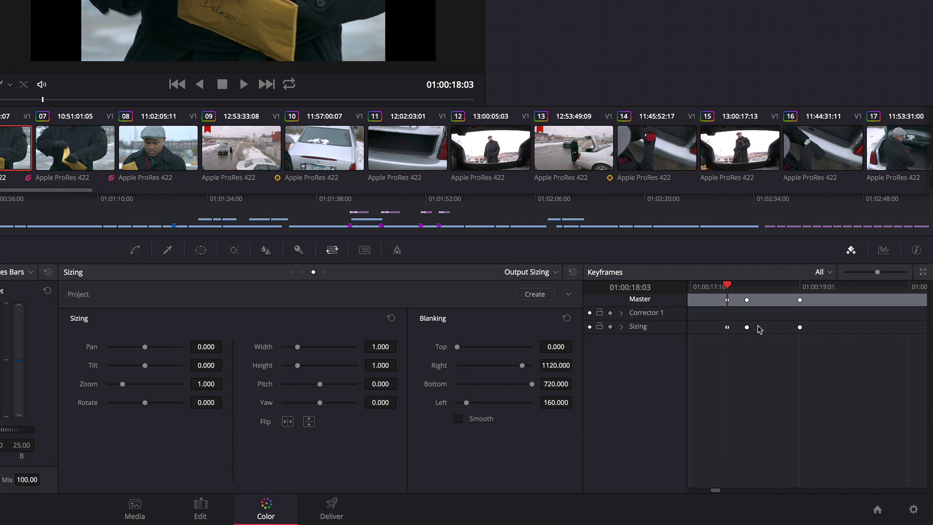
{"action": "right_click", "coordinate": [727, 329]}
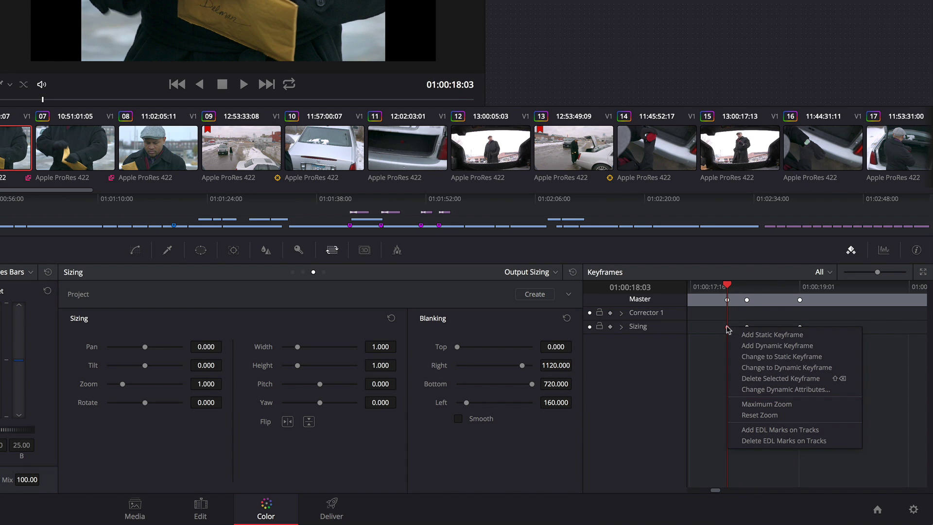
{"action": "left_click", "coordinate": [751, 367]}
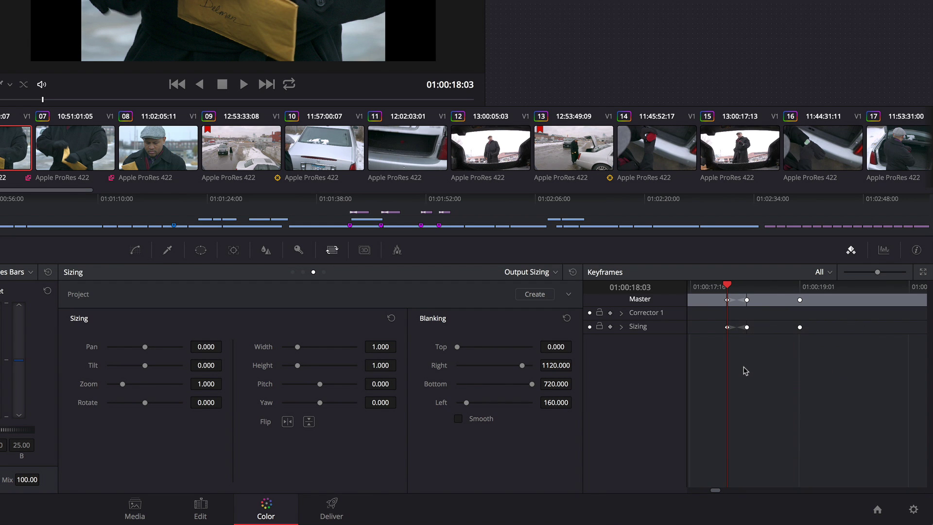
{"action": "right_click", "coordinate": [747, 327]}
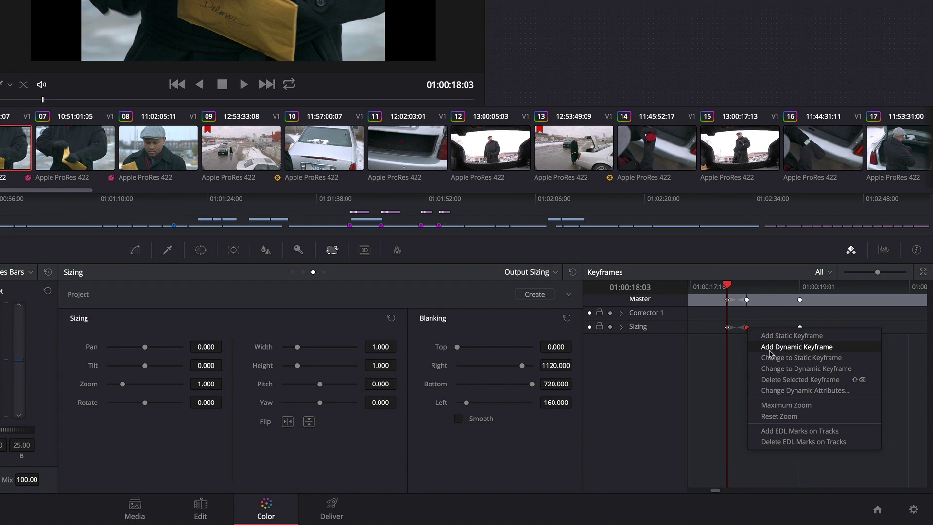
{"action": "left_click", "coordinate": [772, 369]}
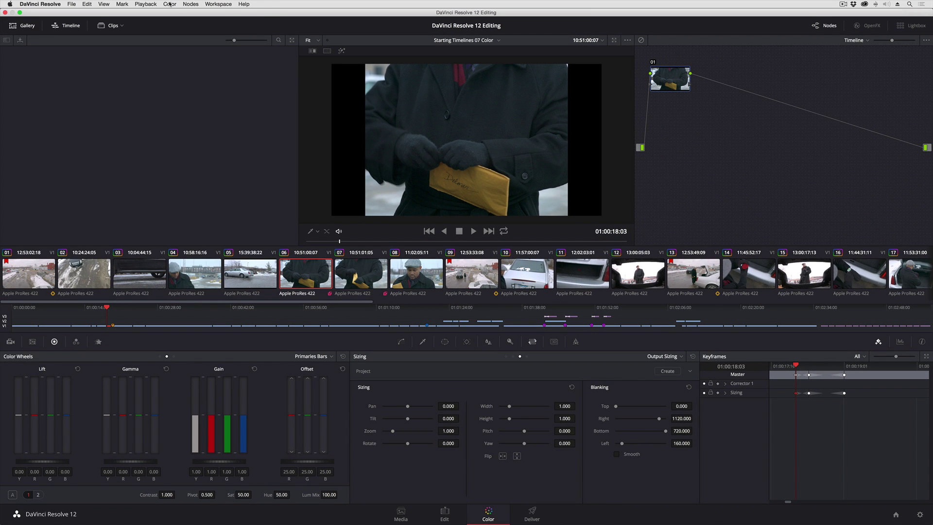
Apply 2.40 blanking at clip 06's first keyframe, then scrub to preview its transition into 1.33
{"action": "left_click", "coordinate": [170, 4]}
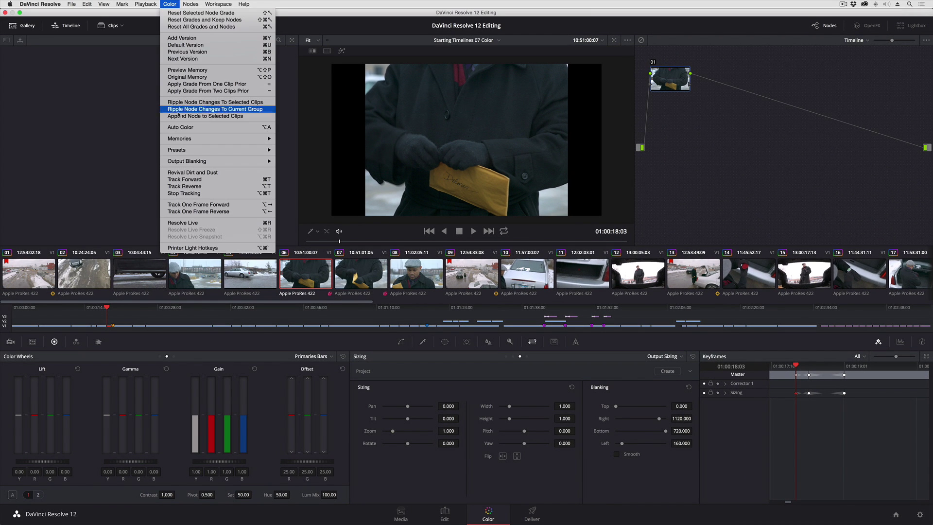
{"action": "mouse_move", "coordinate": [185, 161]}
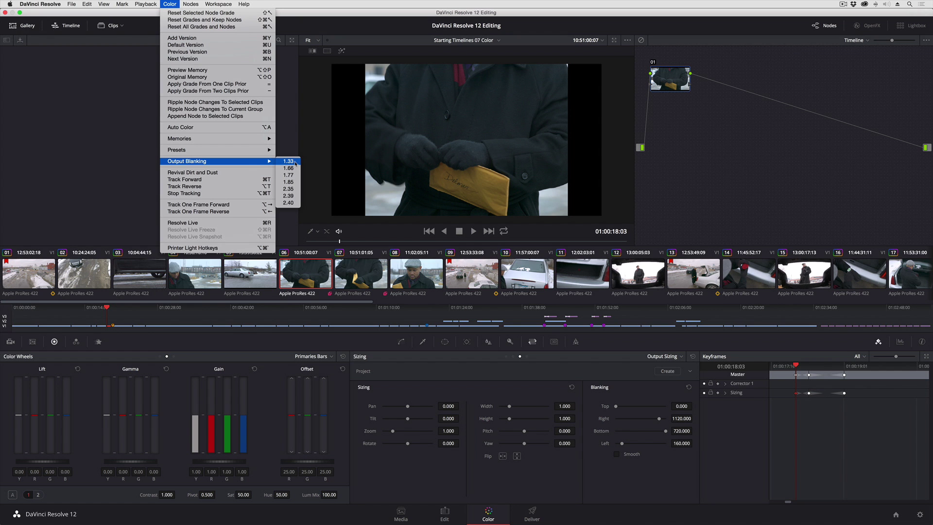
{"action": "left_click", "coordinate": [290, 203]}
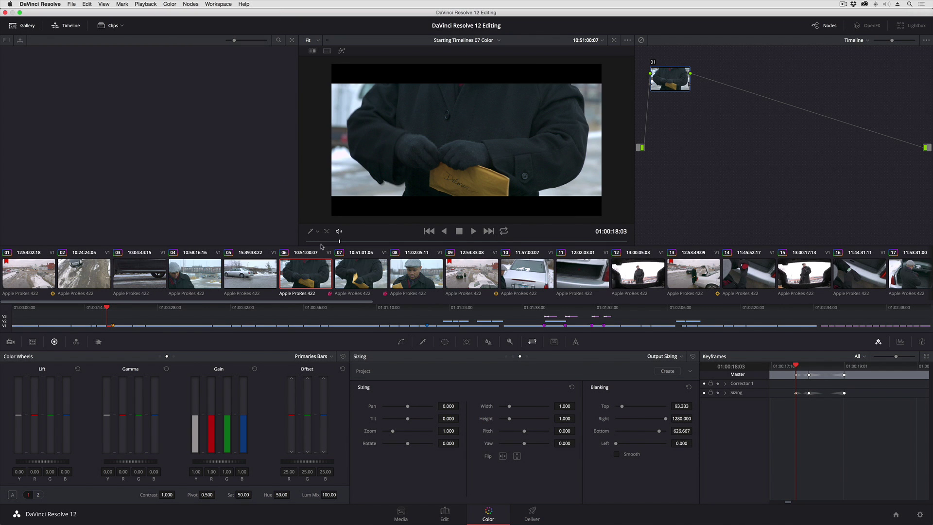
{"action": "left_click_drag", "start_coordinate": [796, 365], "coordinate": [822, 367]}
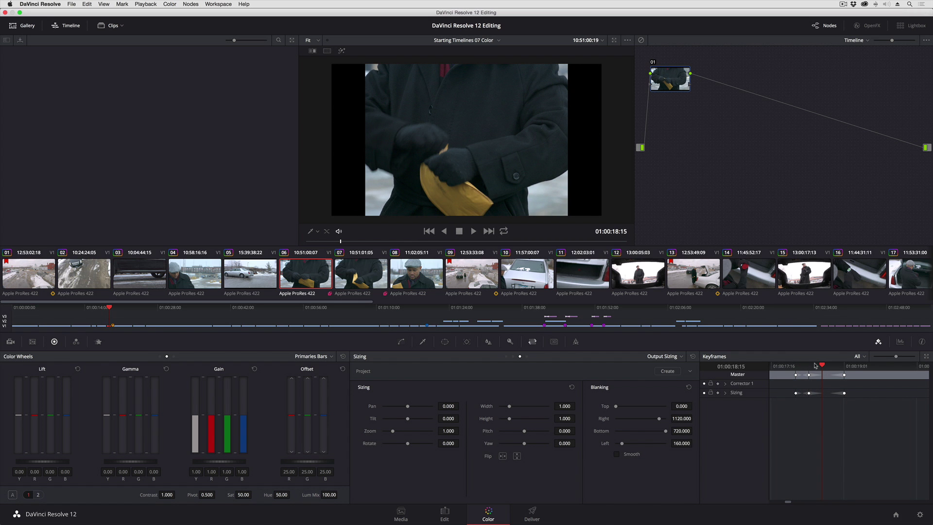